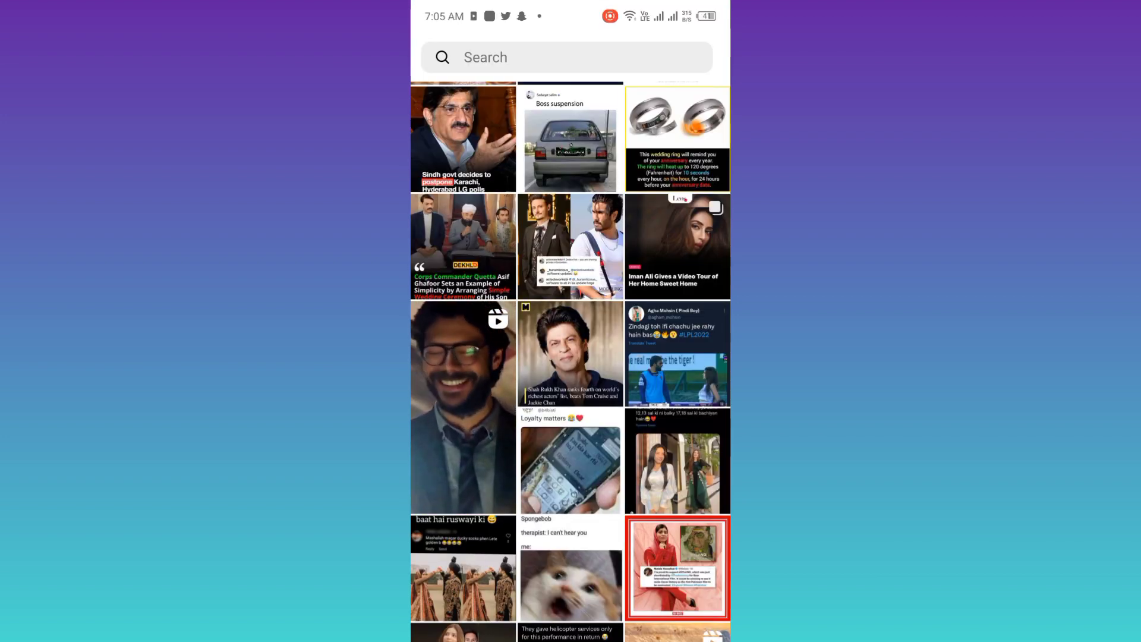
Save thelearningfeed's wedding-ring post from Explore, then view it in the All Posts collection
{"action": "left_click", "coordinate": [677, 139]}
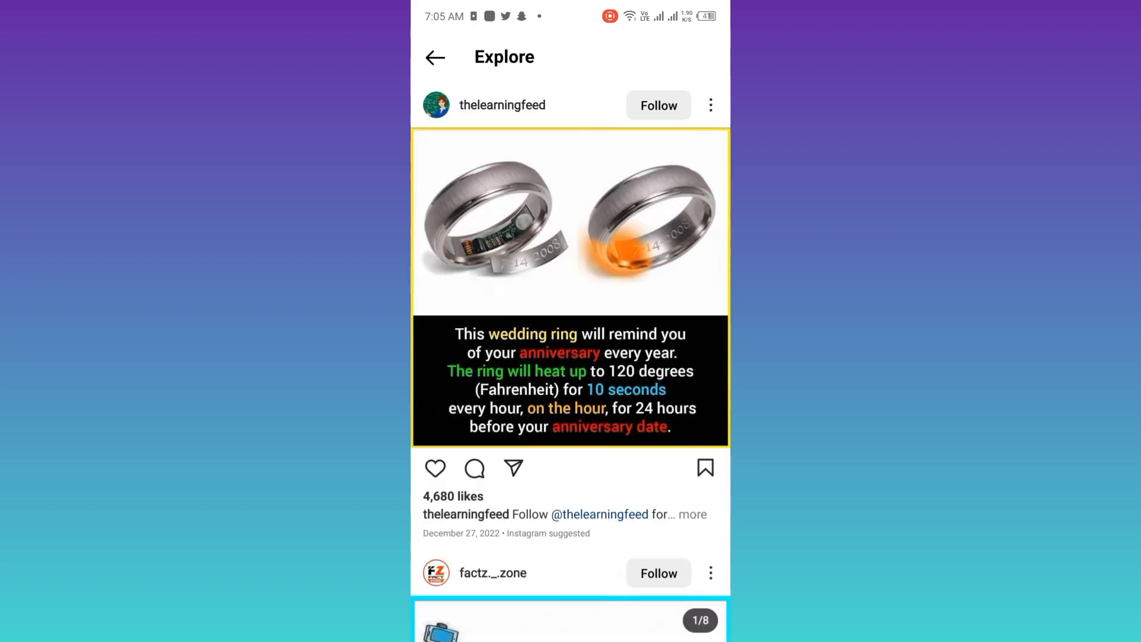
{"action": "left_click", "coordinate": [705, 468]}
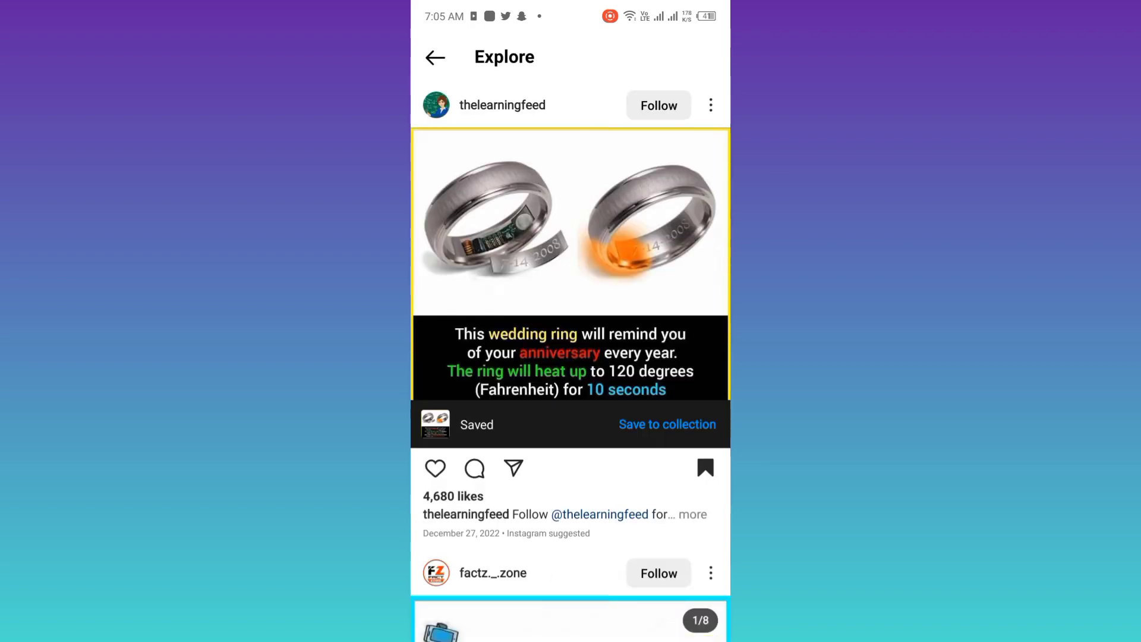
{"action": "left_click", "coordinate": [464, 425]}
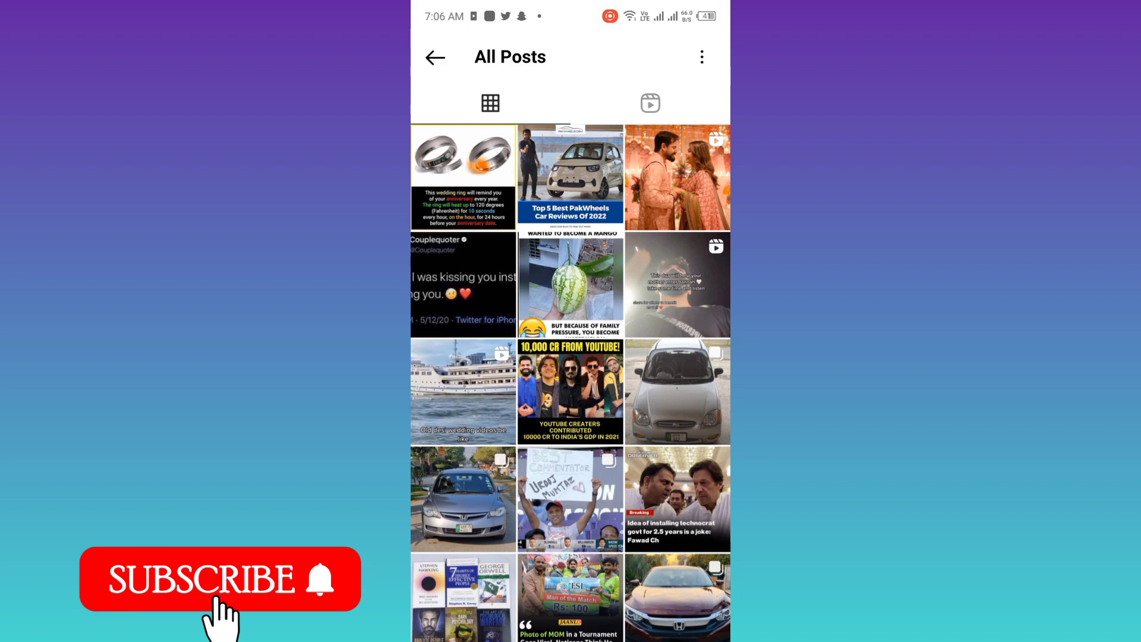
Switch the saved grid to multi-select and check the Couplequoter, mango and second-row reel posts
{"action": "left_click", "coordinate": [702, 57]}
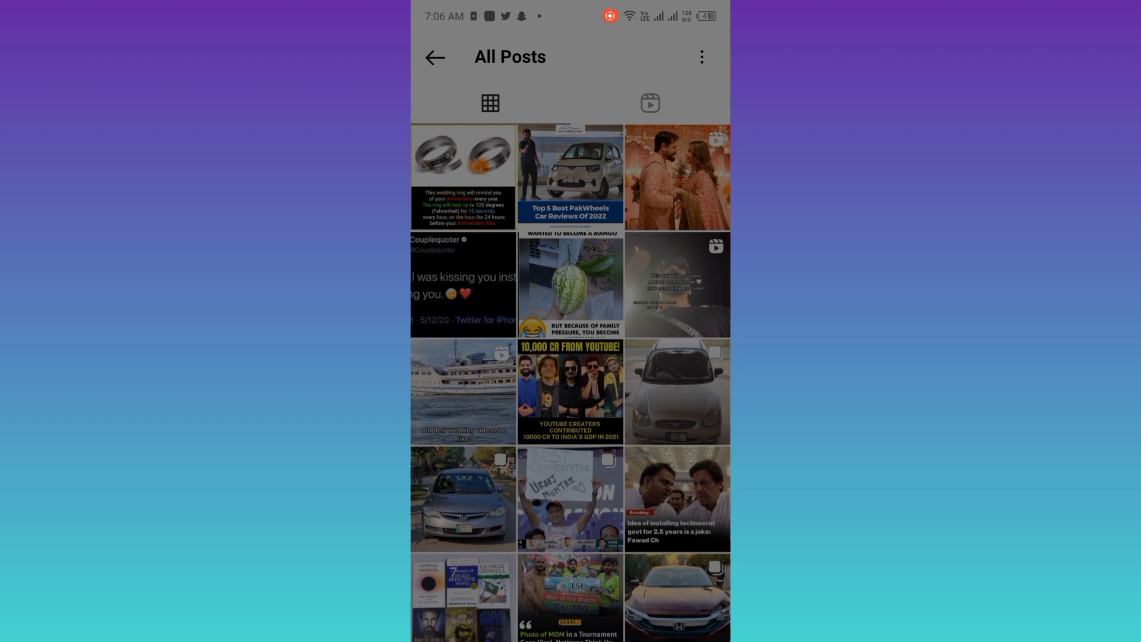
{"action": "left_click", "coordinate": [449, 608]}
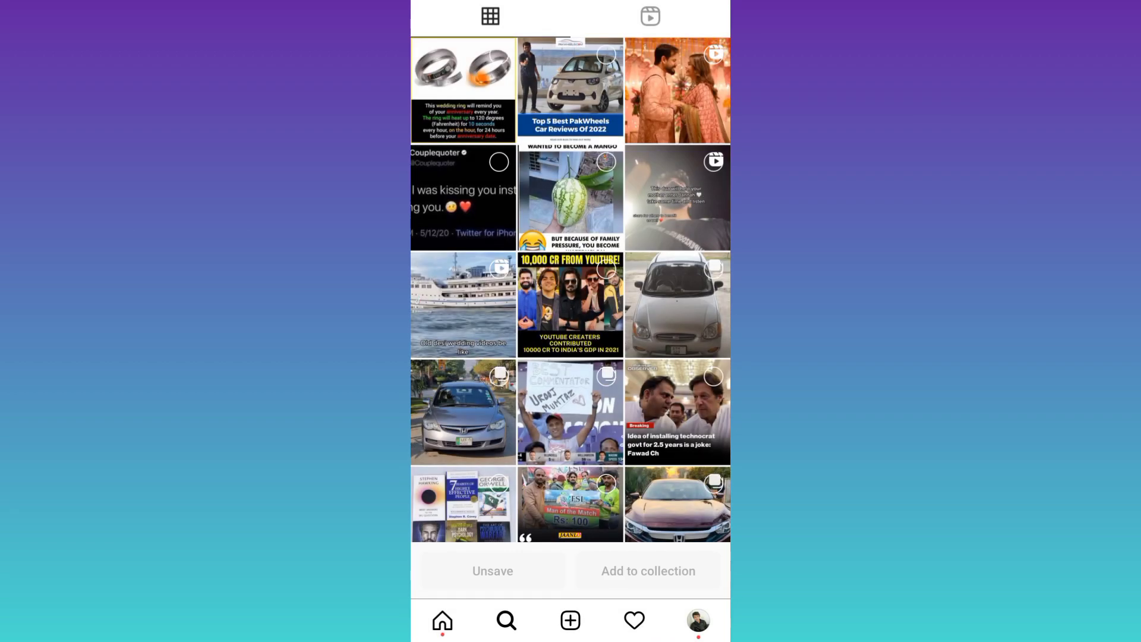
{"action": "left_click", "coordinate": [464, 198]}
{"action": "left_click", "coordinate": [571, 198]}
{"action": "left_click", "coordinate": [677, 198]}
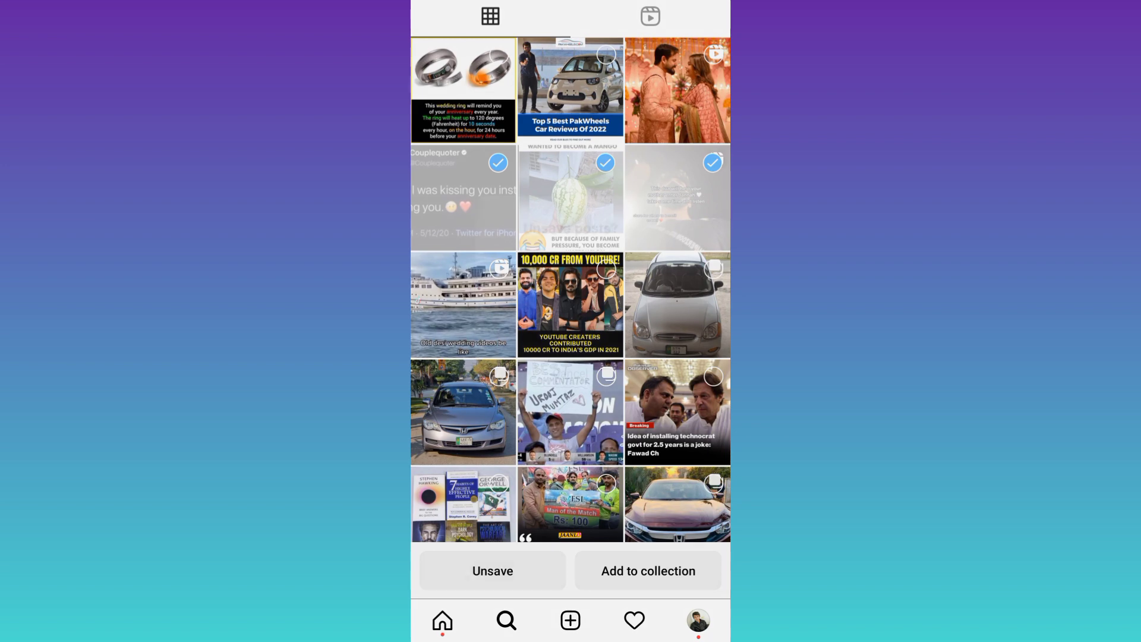
Unsave the Couplequoter, mango and reel posts, confirming in the 'Unsave posts?' dialog
{"action": "left_click", "coordinate": [492, 571]}
{"action": "left_click", "coordinate": [571, 347]}
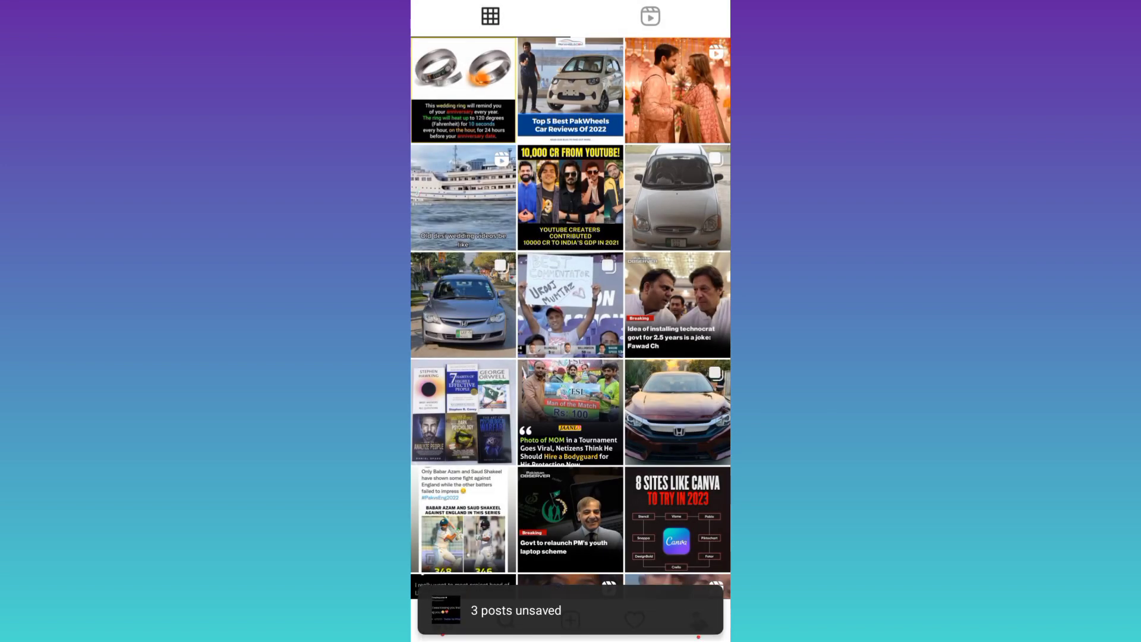